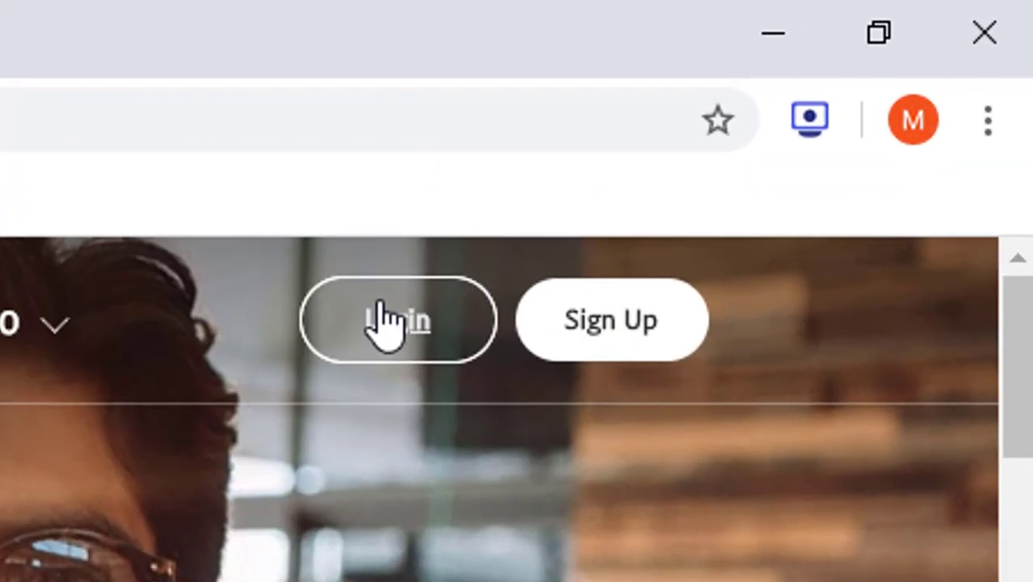
Sign in to the PayPal business account by pasting the account password on the login page
left_click(384, 319)
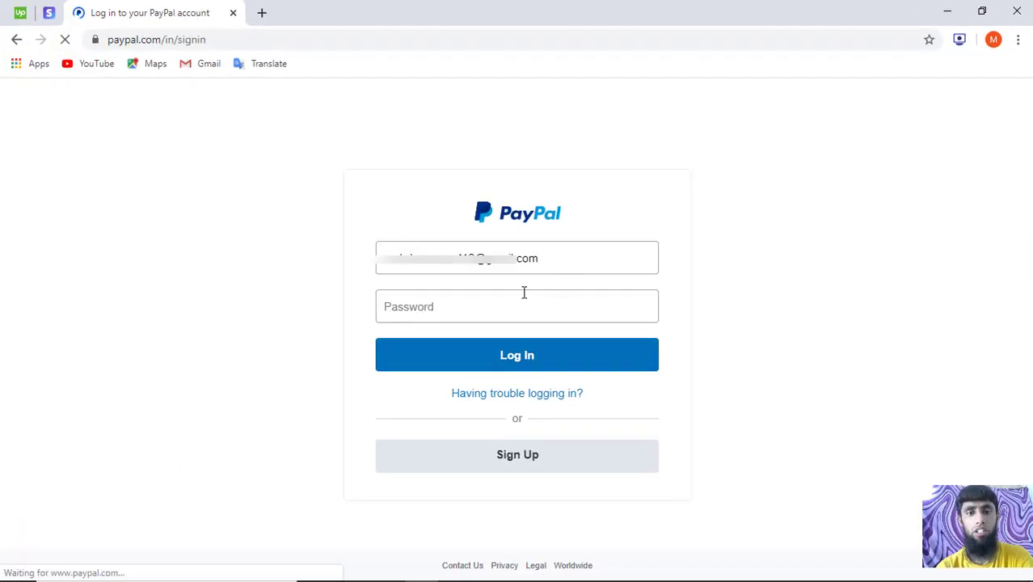
left_click(494, 306)
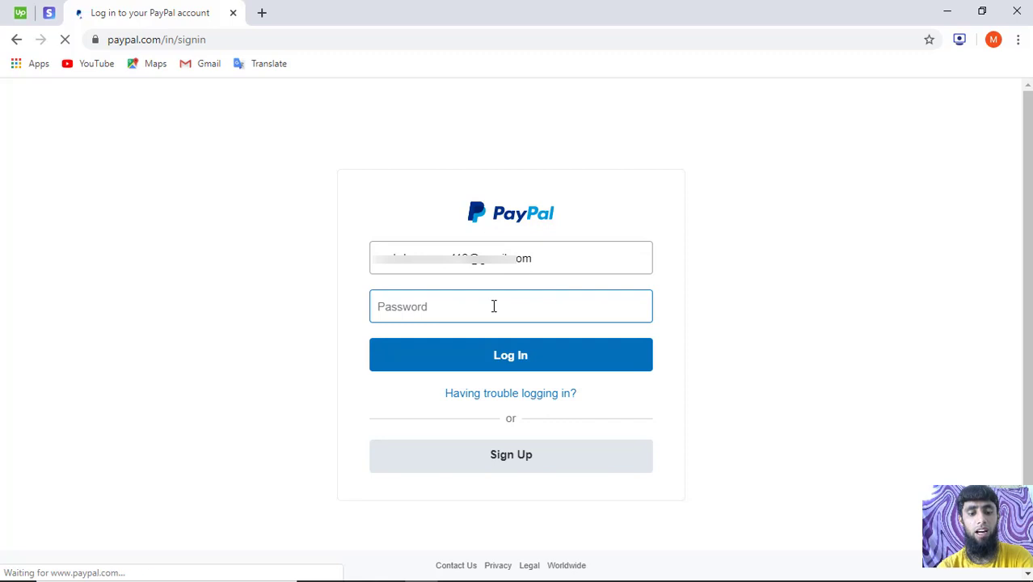
key("ctrl+v")
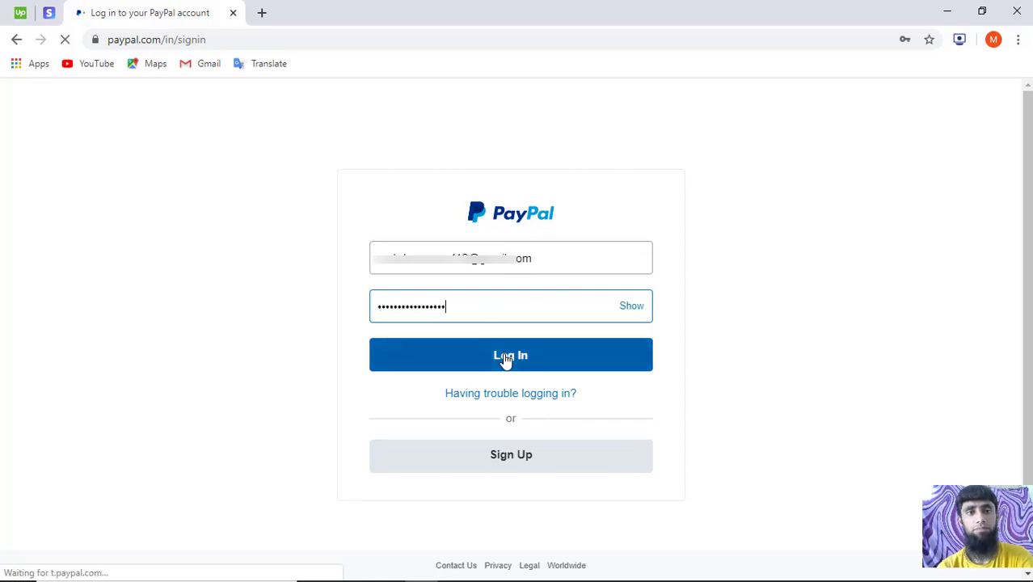
left_click(504, 360)
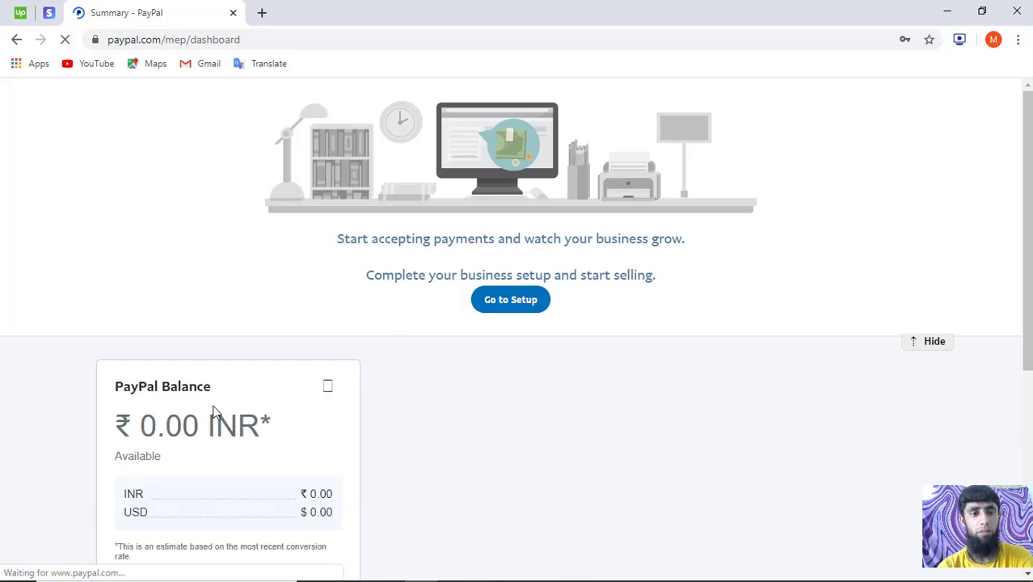
Hide the business setup banner on the Summary dashboard and bring up the Tools menu
scroll(447, 446, "down", 5)
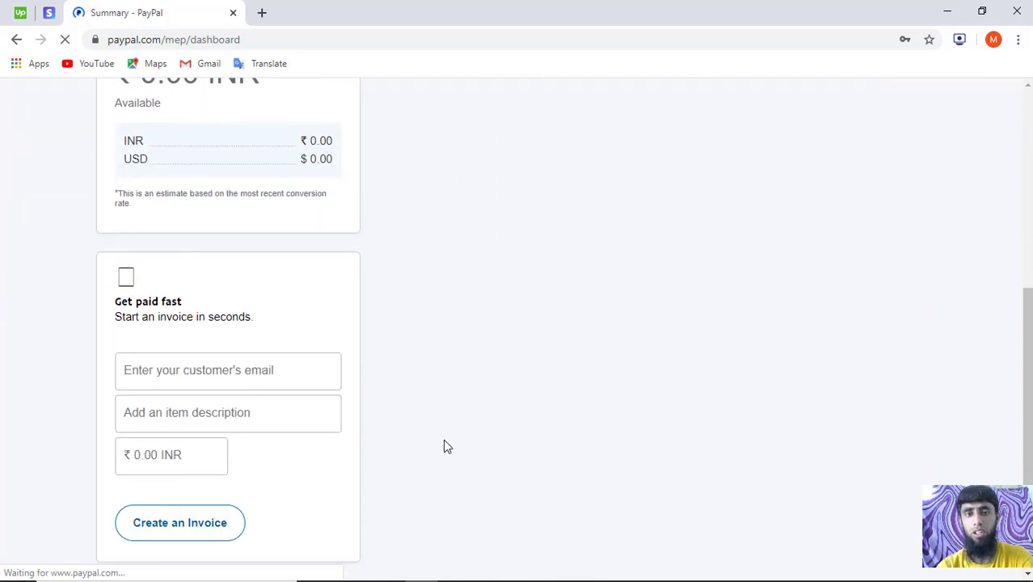
scroll(447, 445, "up", 5)
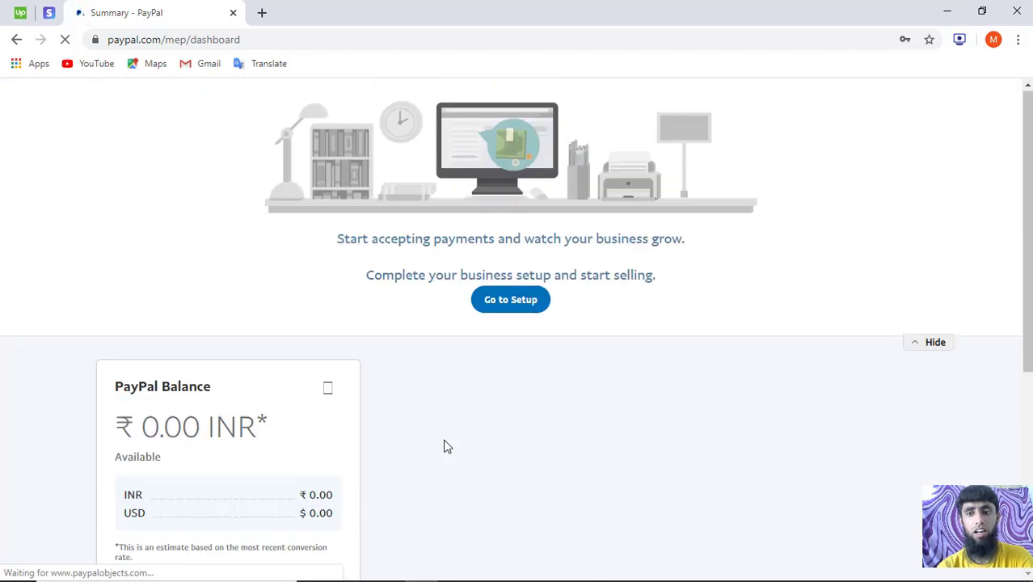
left_click(935, 344)
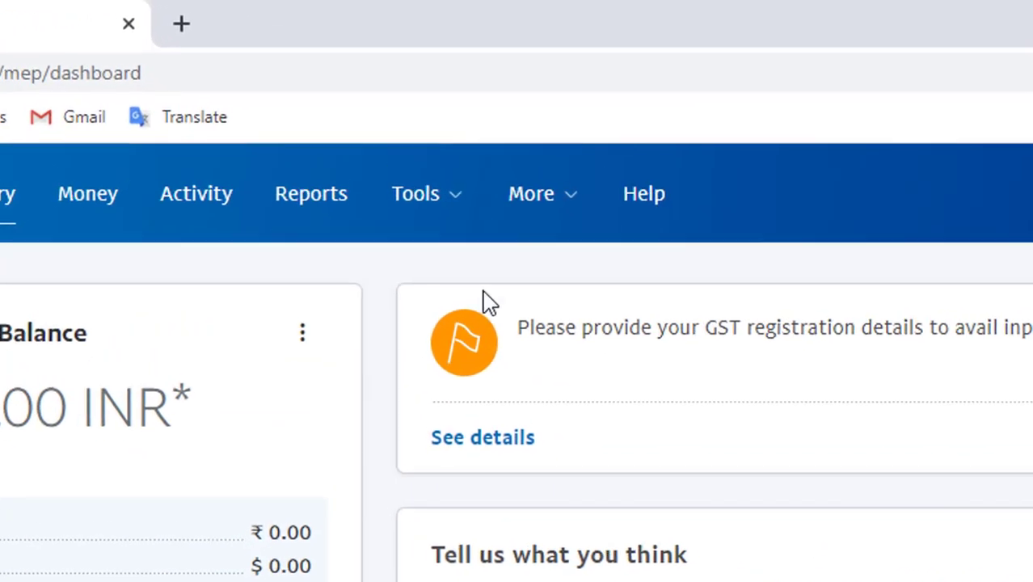
left_click(443, 191)
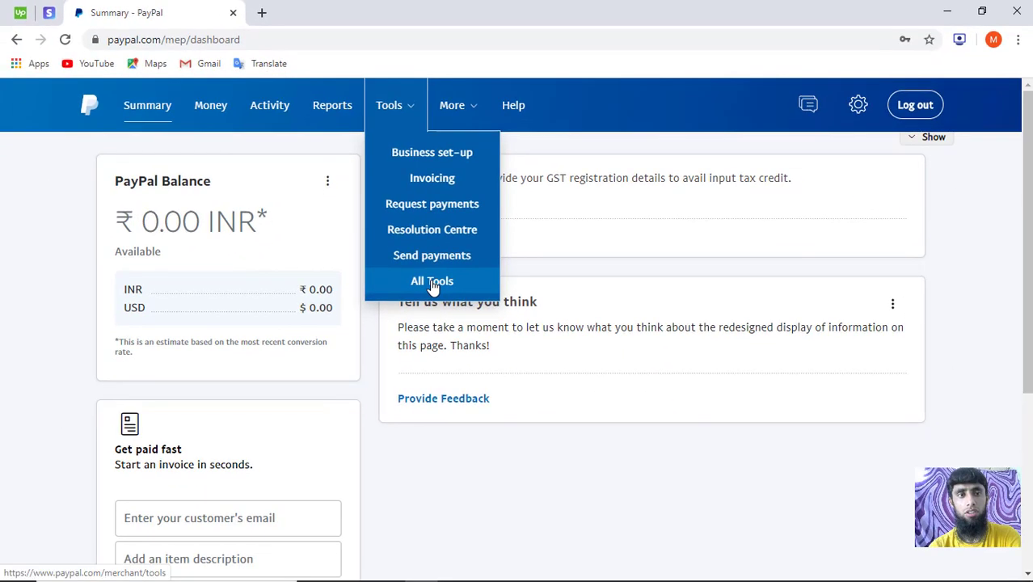
Open All Tools and browse the Tools & Resources apps, such as Resolution Centre and Invoicing
left_click(498, 530)
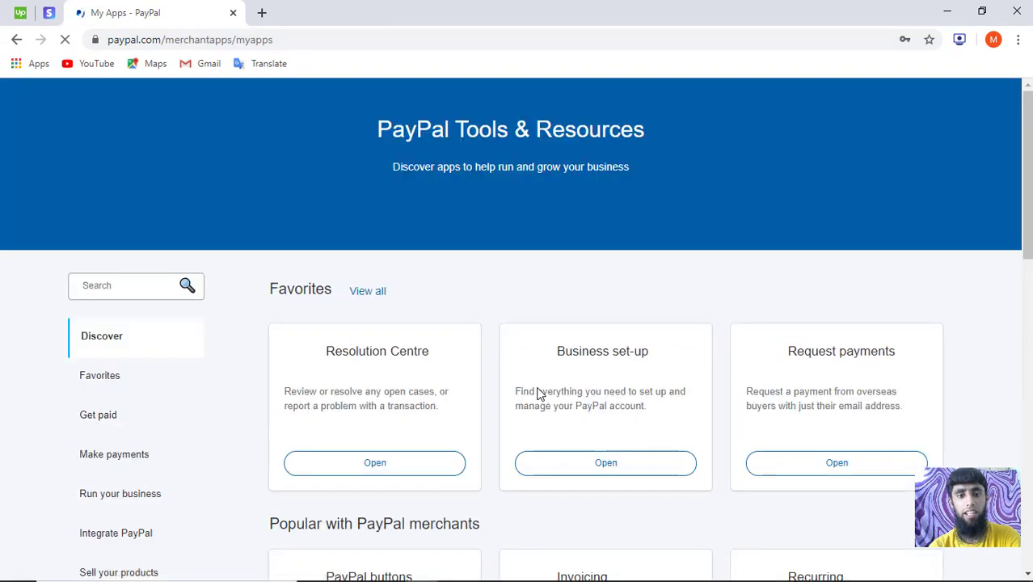
scroll(539, 394, "down", 3)
scroll(539, 394, "down", 5)
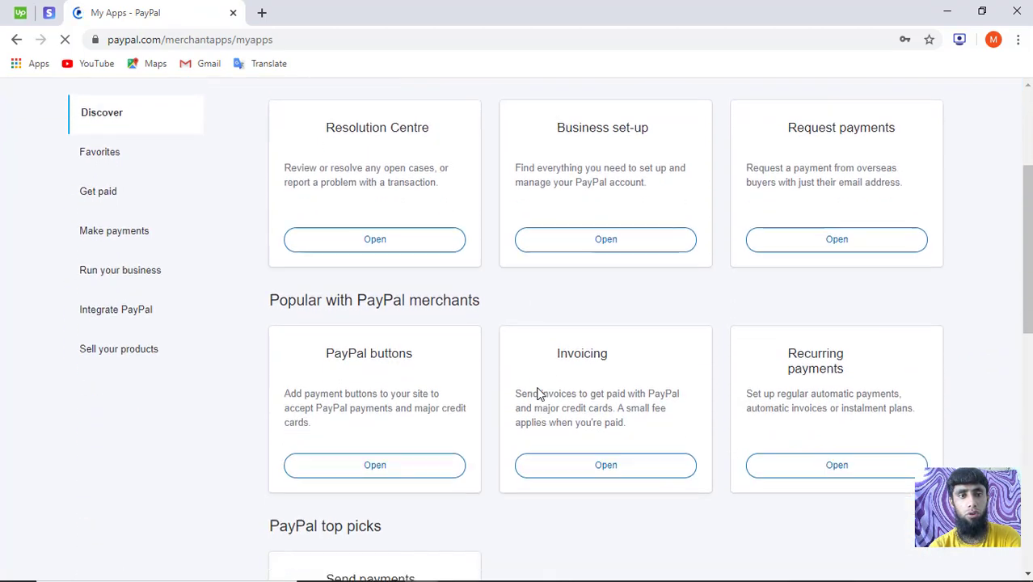
scroll(540, 393, "down", 3)
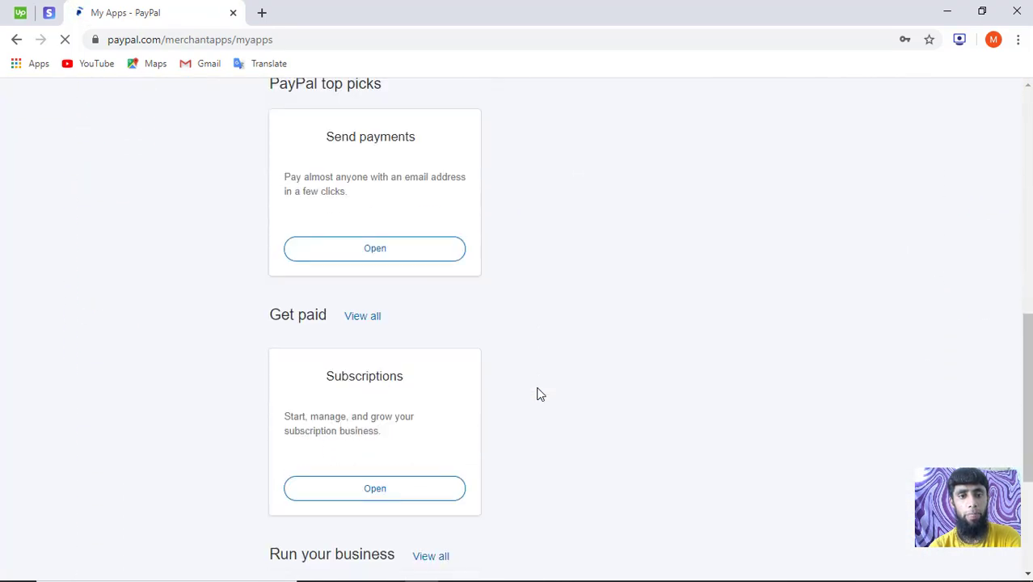
scroll(540, 394, "up", 5)
scroll(540, 394, "up", 2)
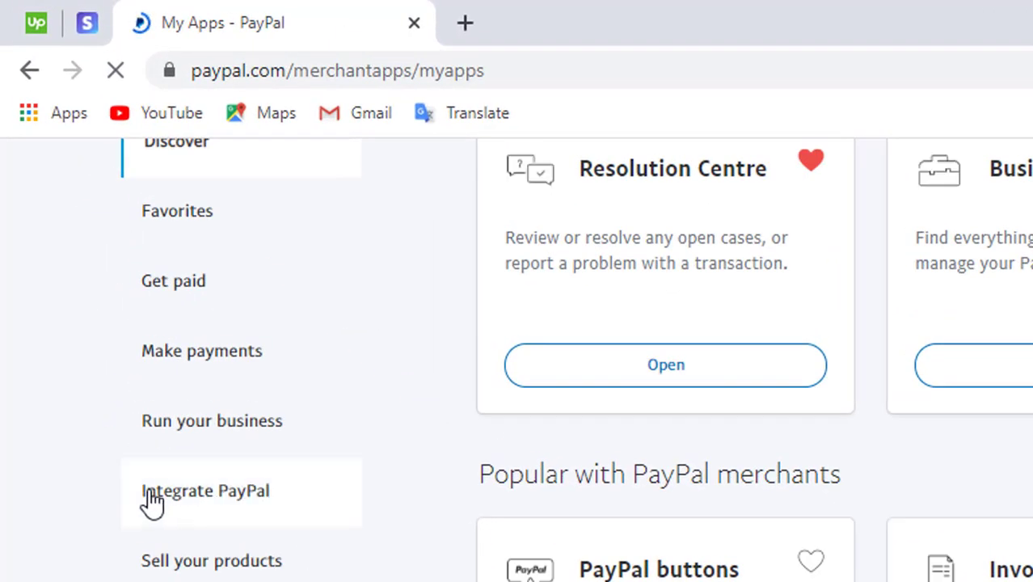
Filter to Integrate PayPal tools and open the API credentials card
left_click(214, 498)
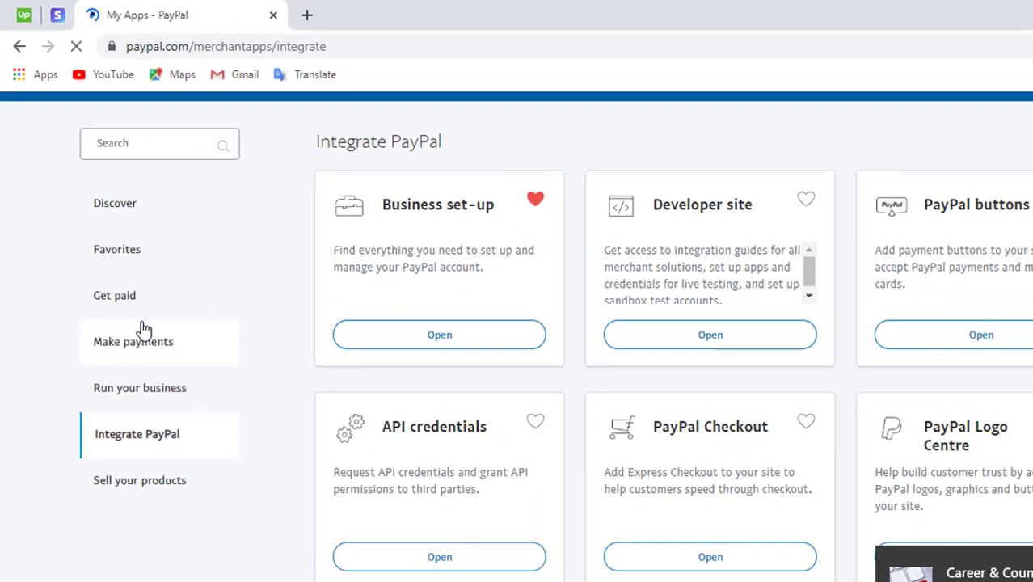
scroll(364, 335, "down", 3)
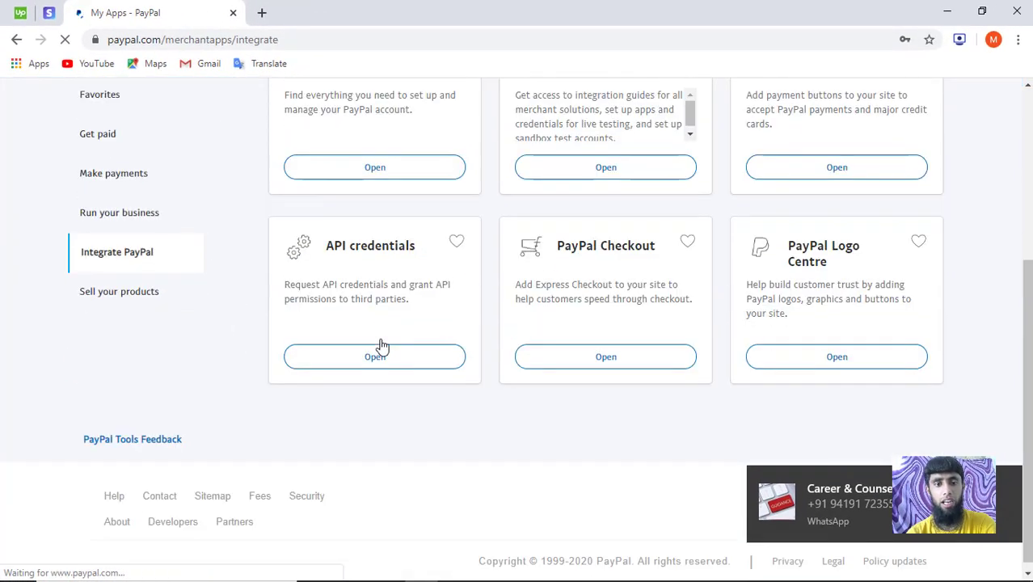
scroll(382, 346, "down", 1)
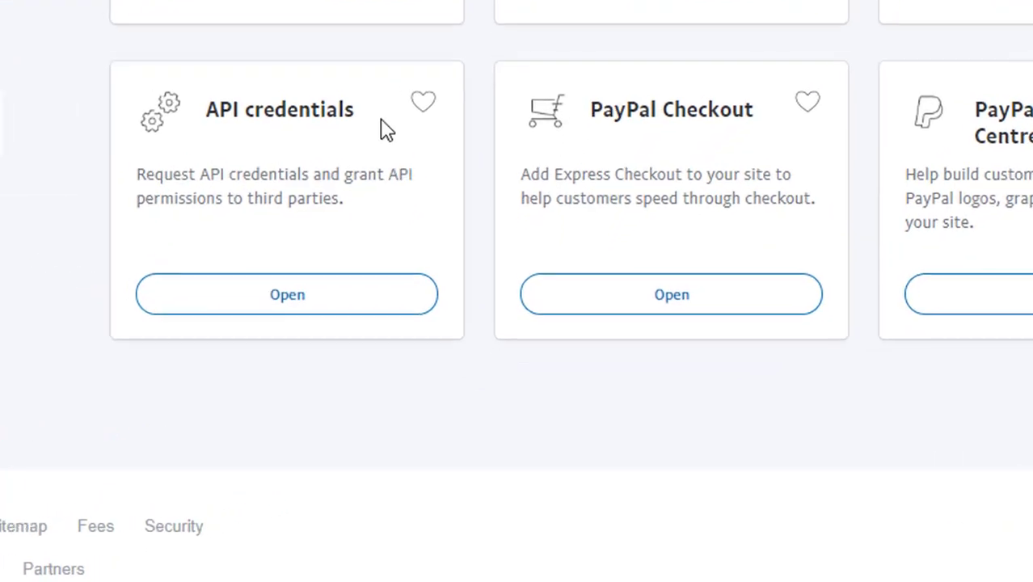
left_click_drag(185, 87, 302, 91)
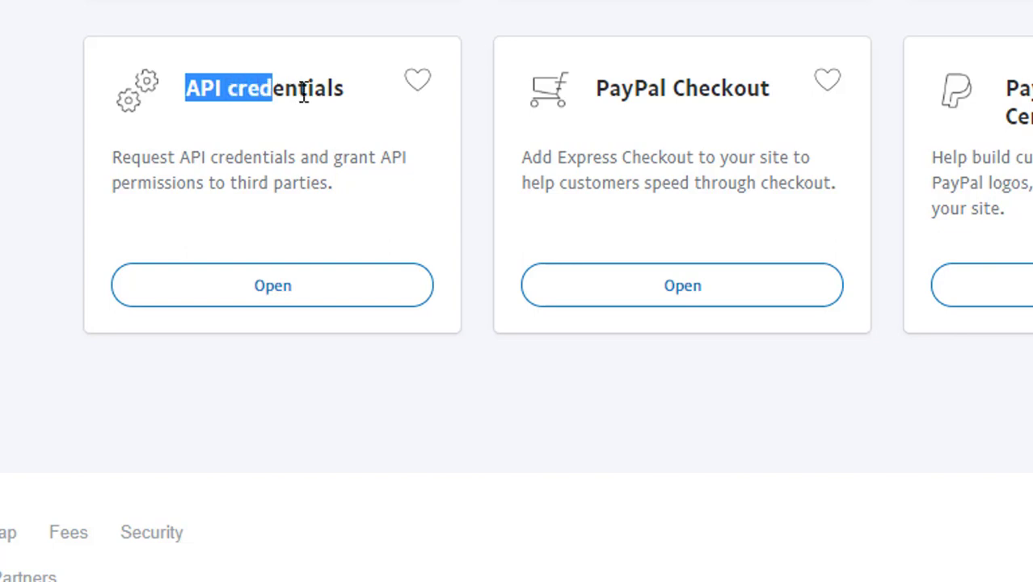
left_click(302, 90)
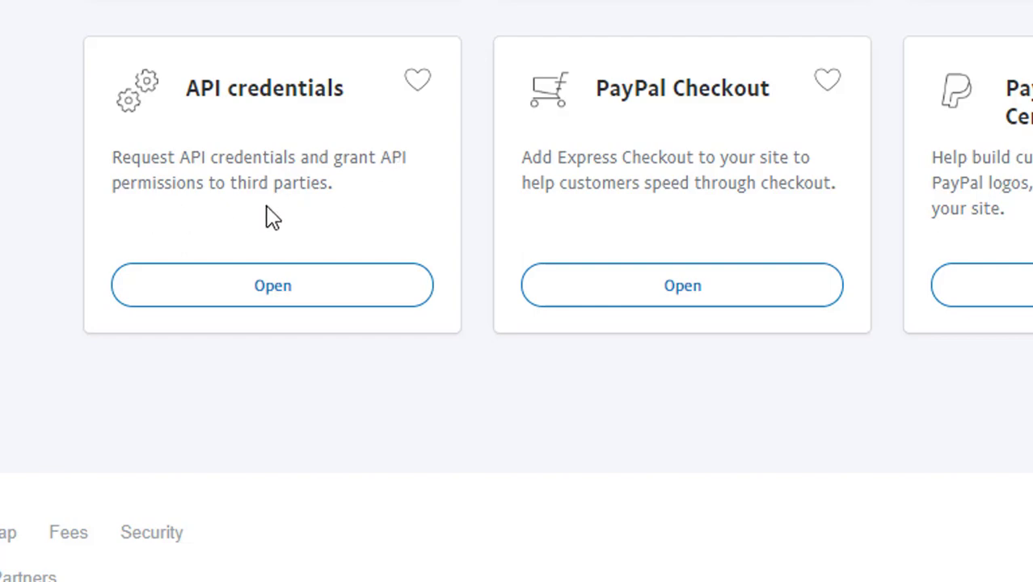
left_click(267, 301)
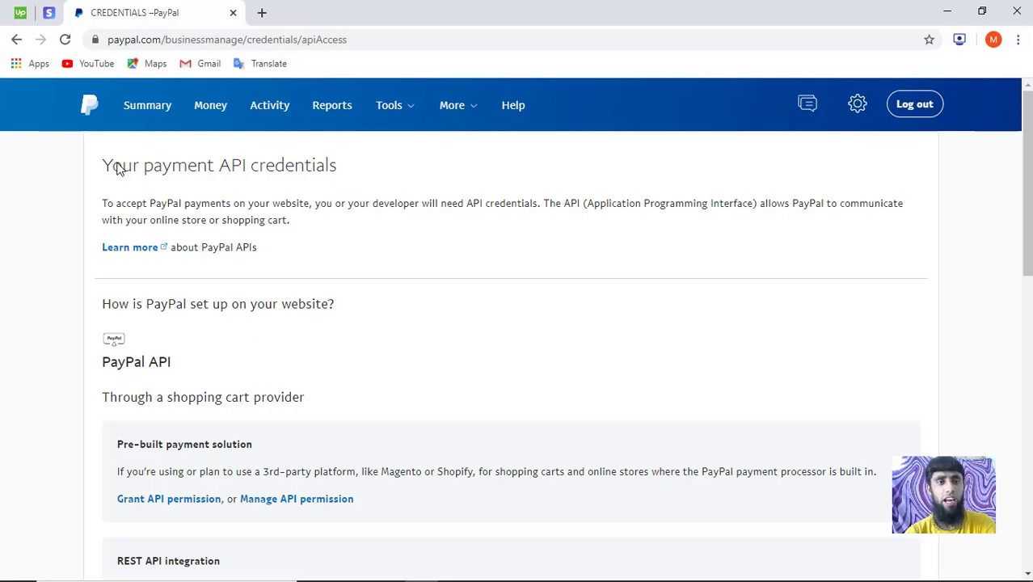
In the NVP/SOAP API integration (Classic) section, choose Manage API credentials
scroll(361, 353, "down", 4)
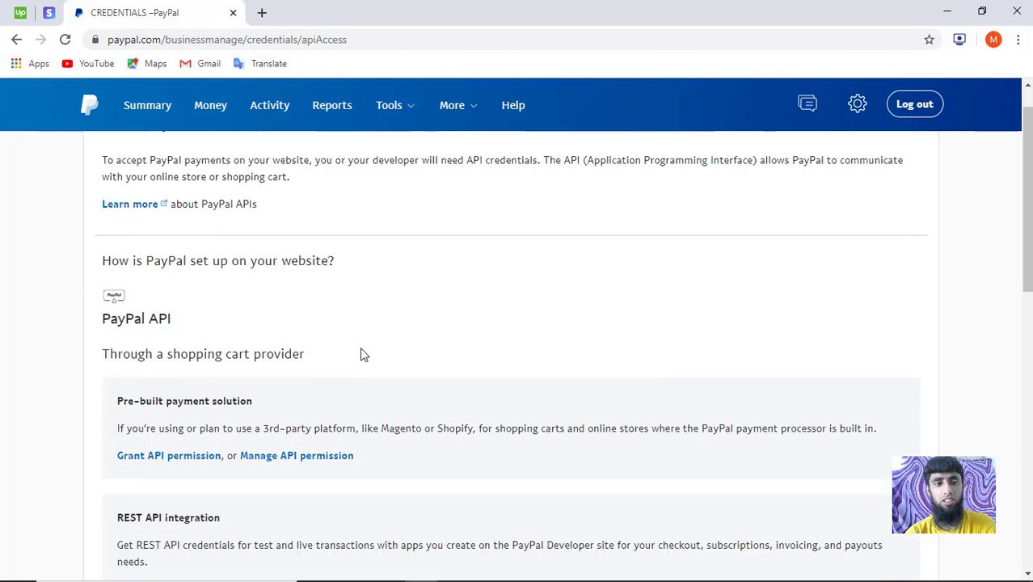
scroll(361, 353, "down", 4)
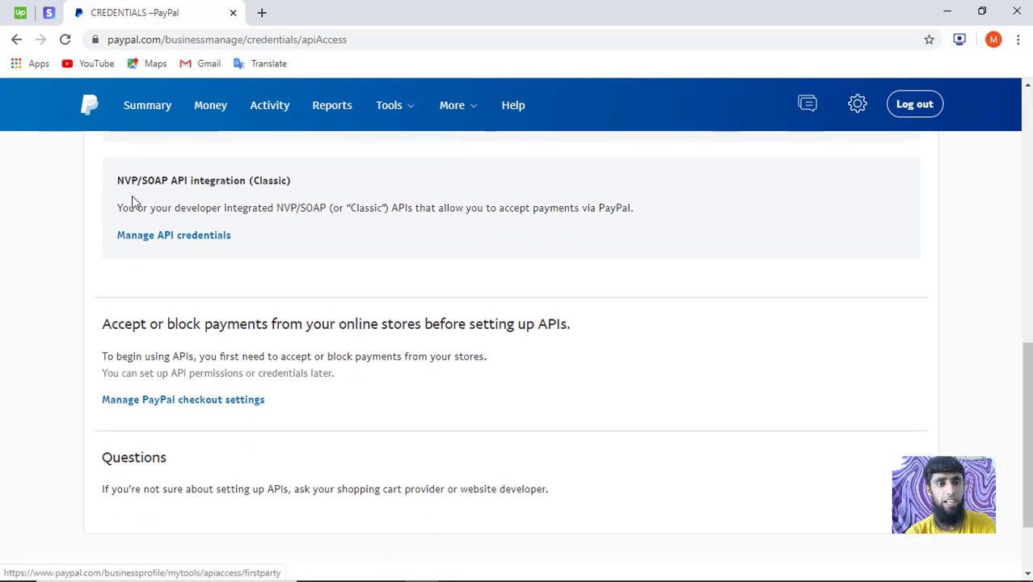
left_click_drag(116, 189, 156, 184)
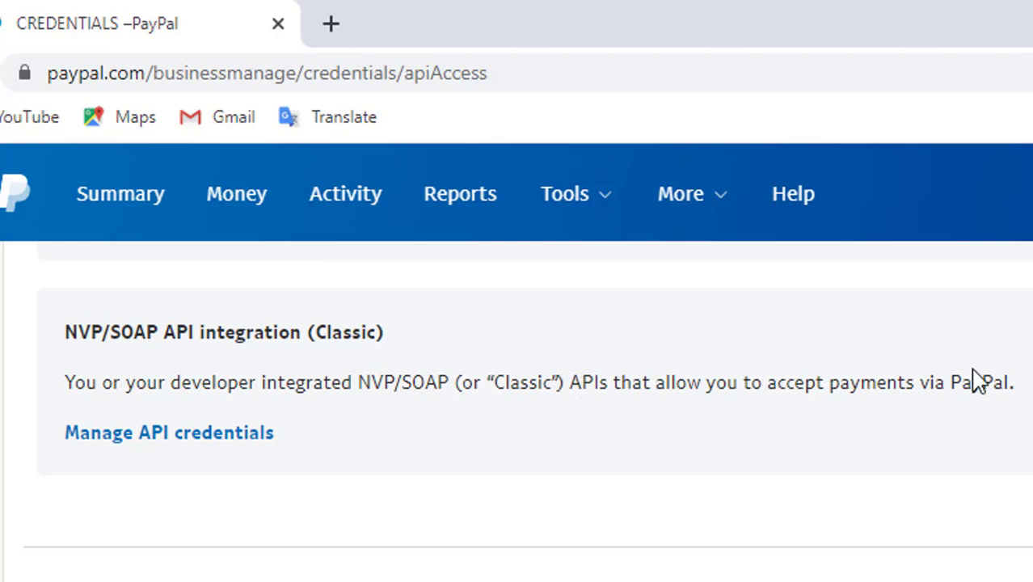
left_click_drag(1022, 383, 832, 389)
left_click(832, 389)
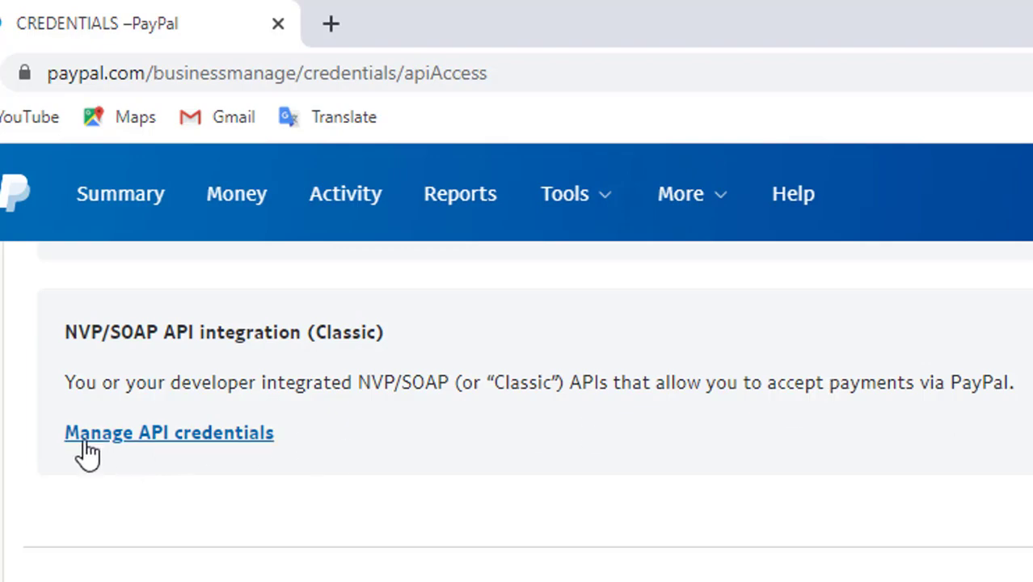
left_click(150, 438)
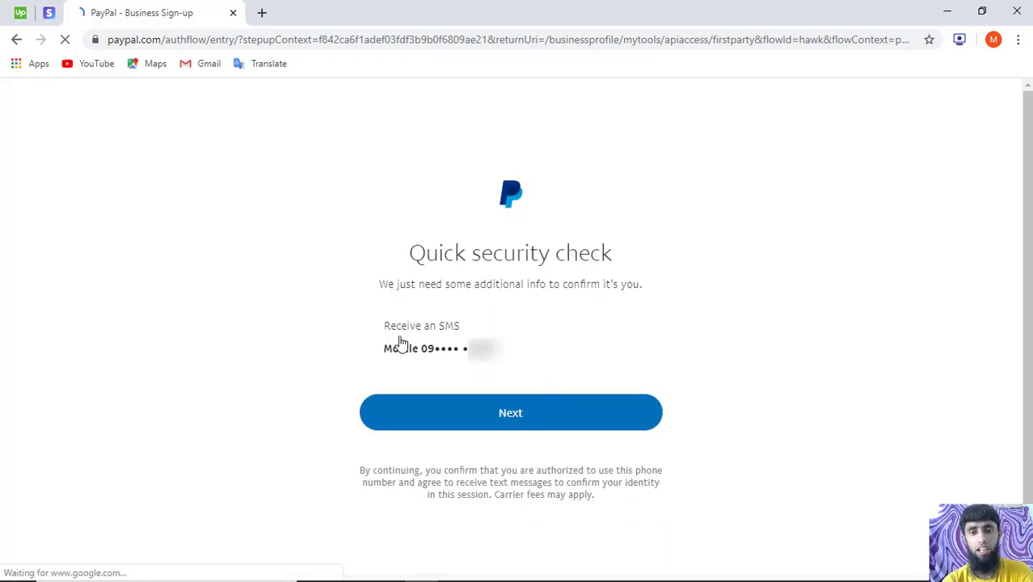
Request an SMS security code, enter the six-digit verification code received, and continue
left_click(509, 409)
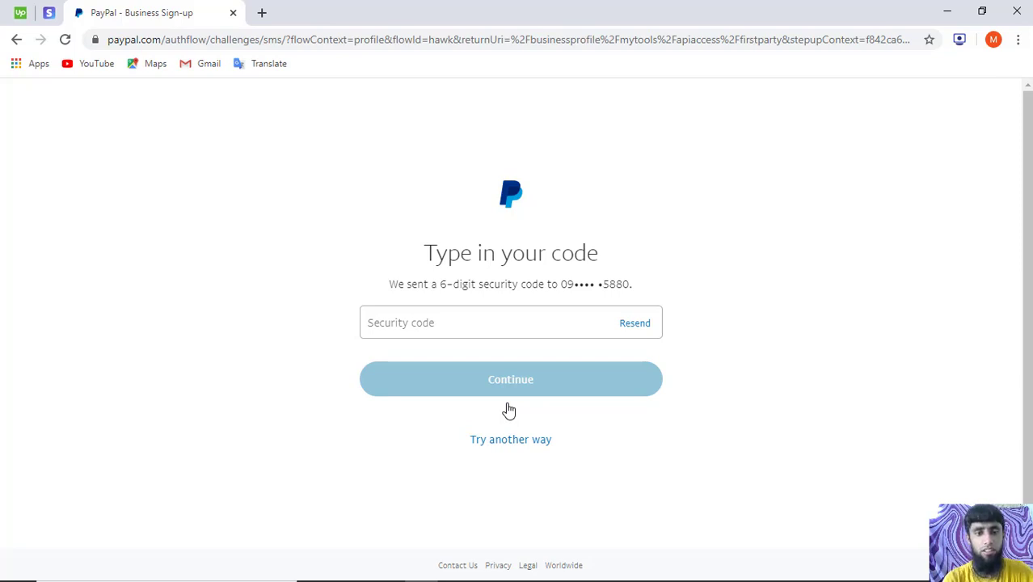
left_click(507, 322)
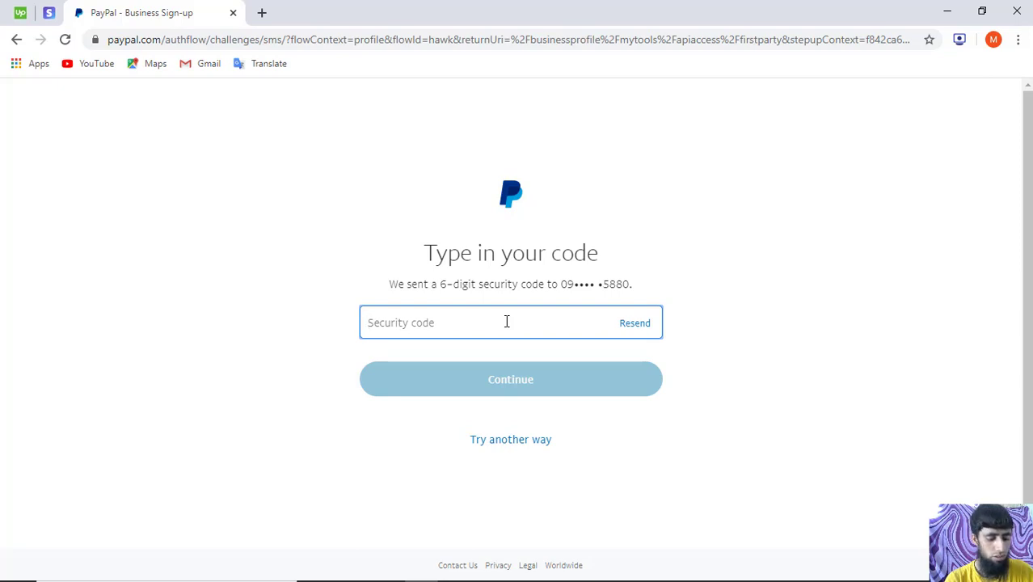
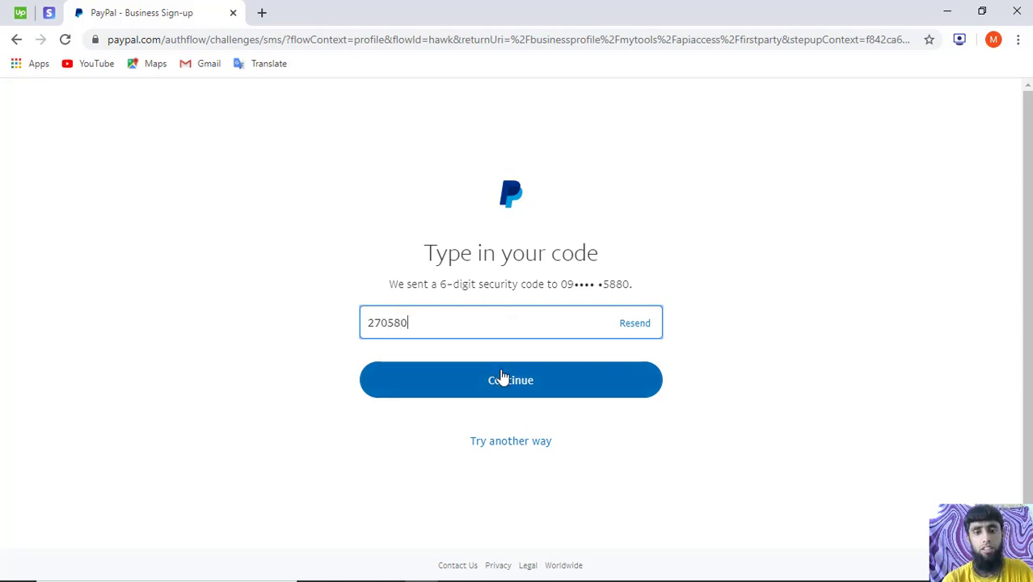
left_click(504, 380)
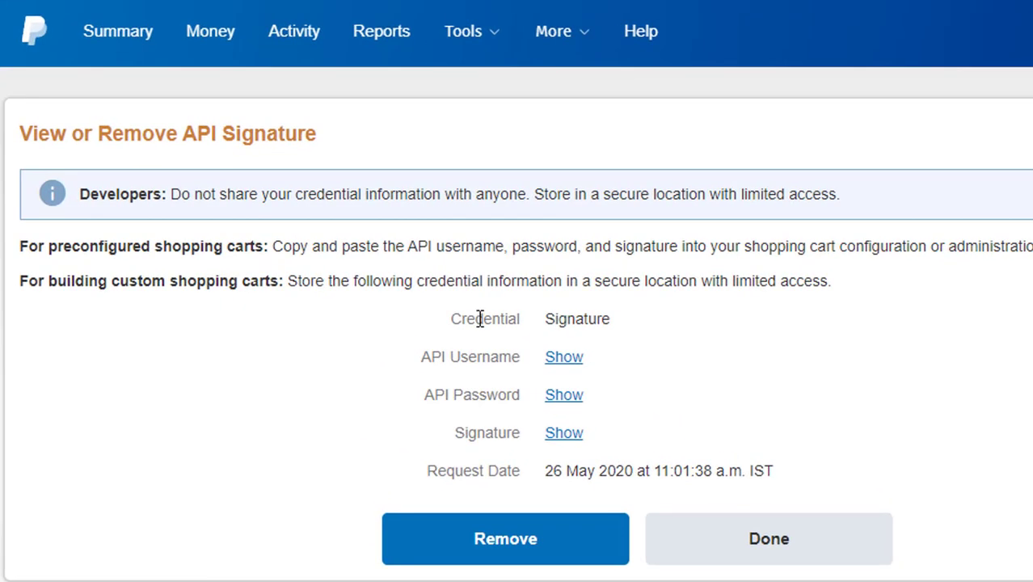
double_click(421, 308)
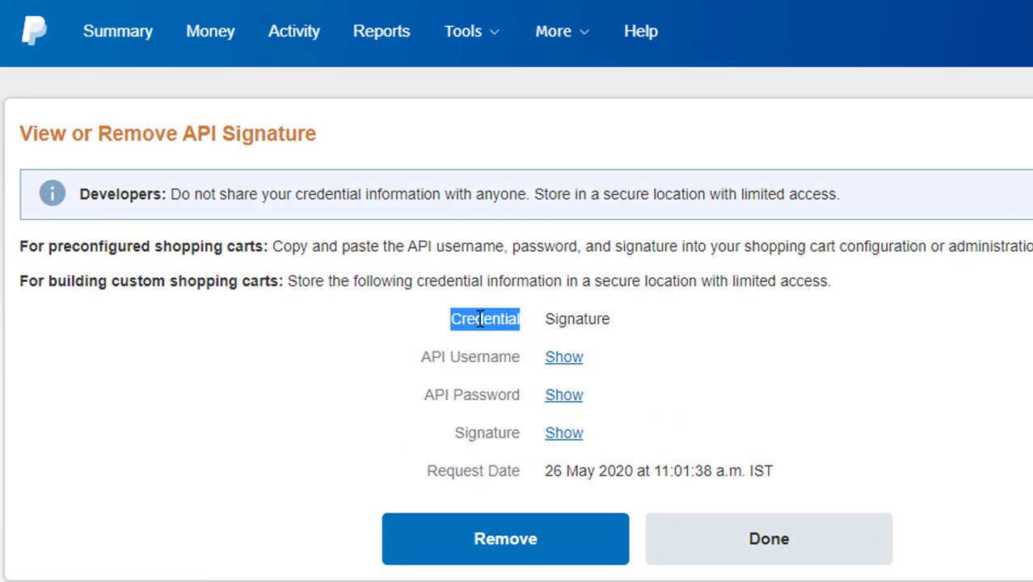
double_click(553, 319)
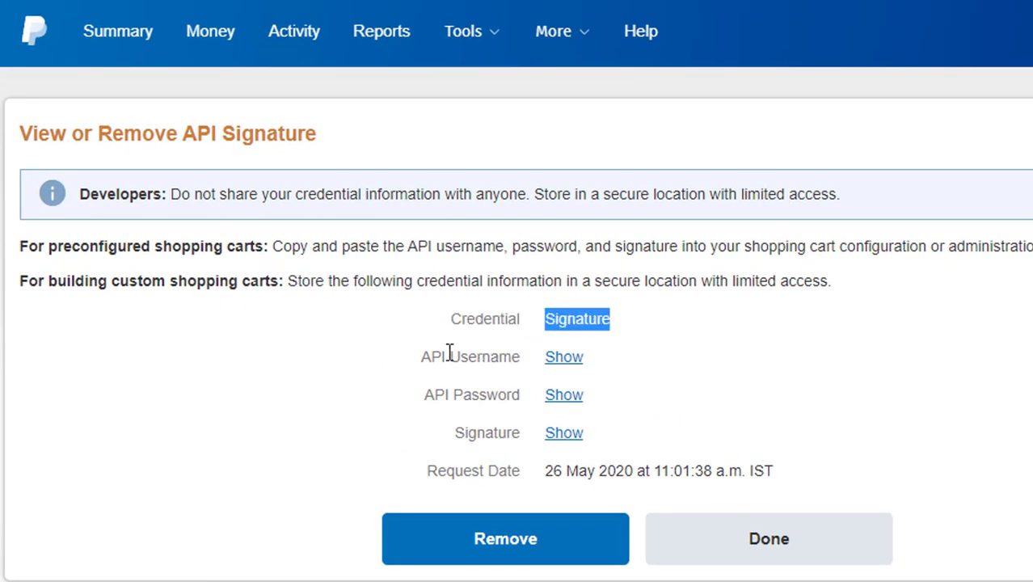
left_click_drag(418, 357, 527, 361)
left_click(417, 393)
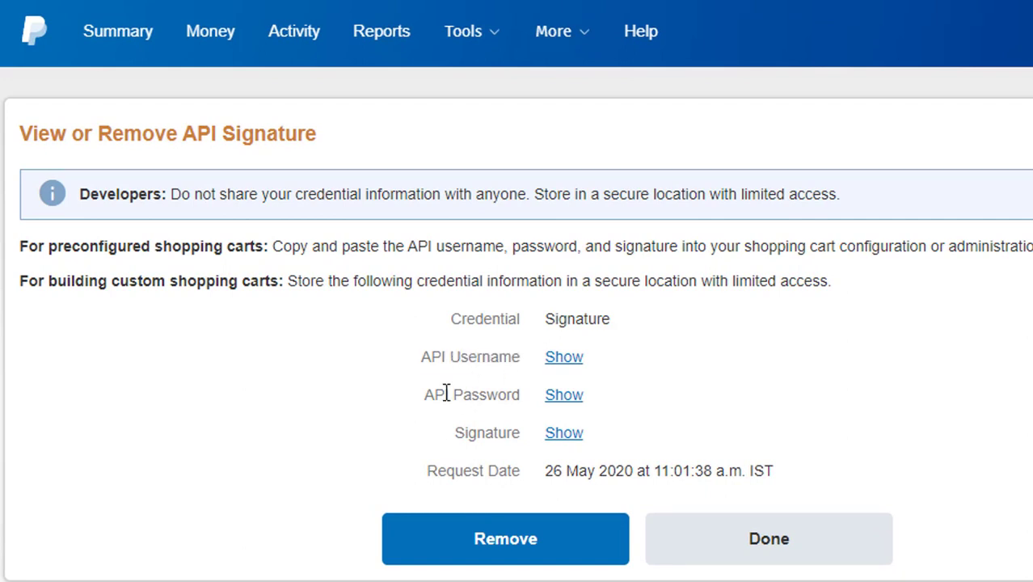
left_click_drag(419, 396, 523, 397)
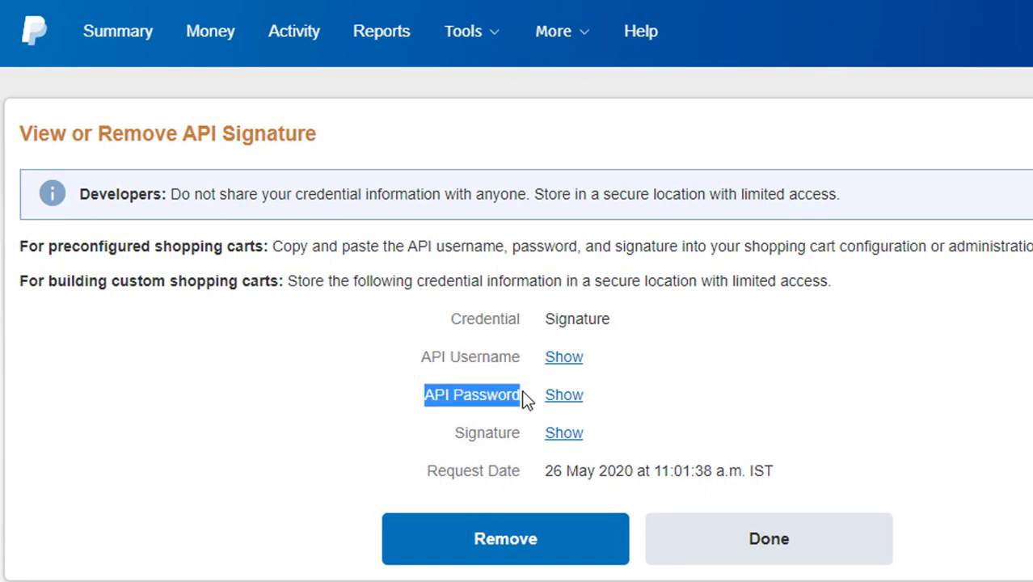
double_click(489, 432)
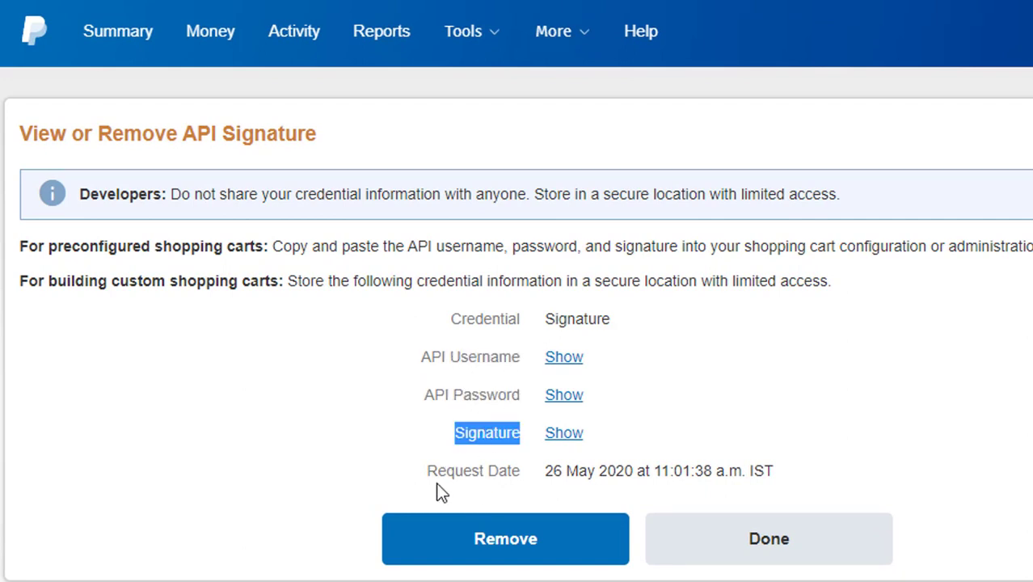
left_click_drag(428, 475, 521, 470)
left_click(521, 471)
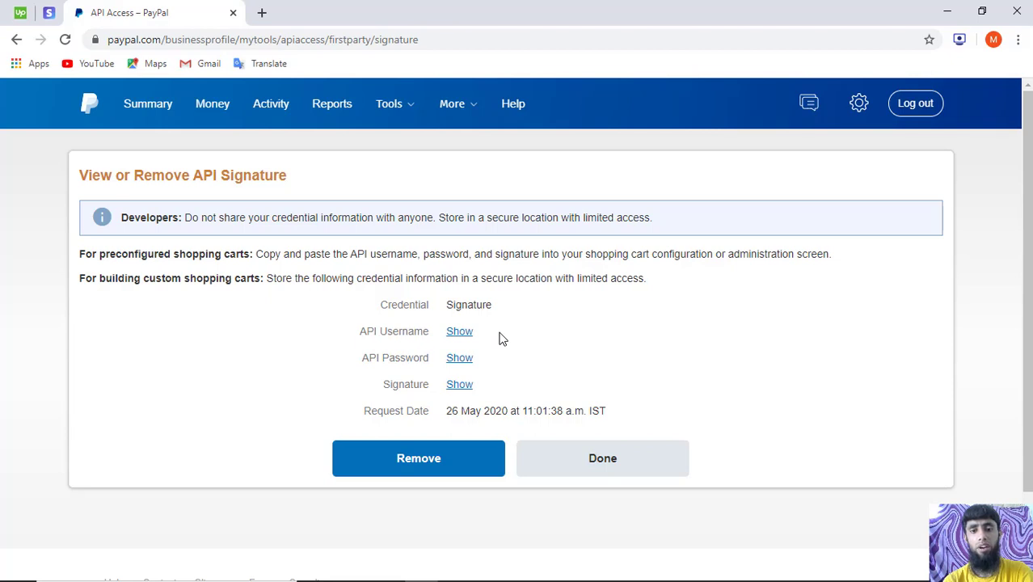
Finish with the API signature page via Done and return to the Summary dashboard
left_click(622, 458)
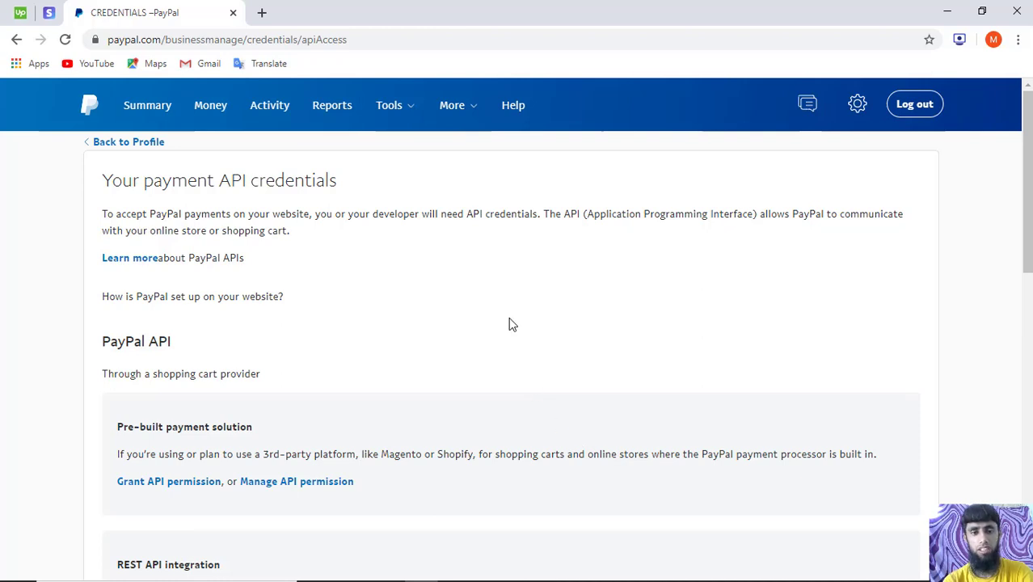
left_click(134, 111)
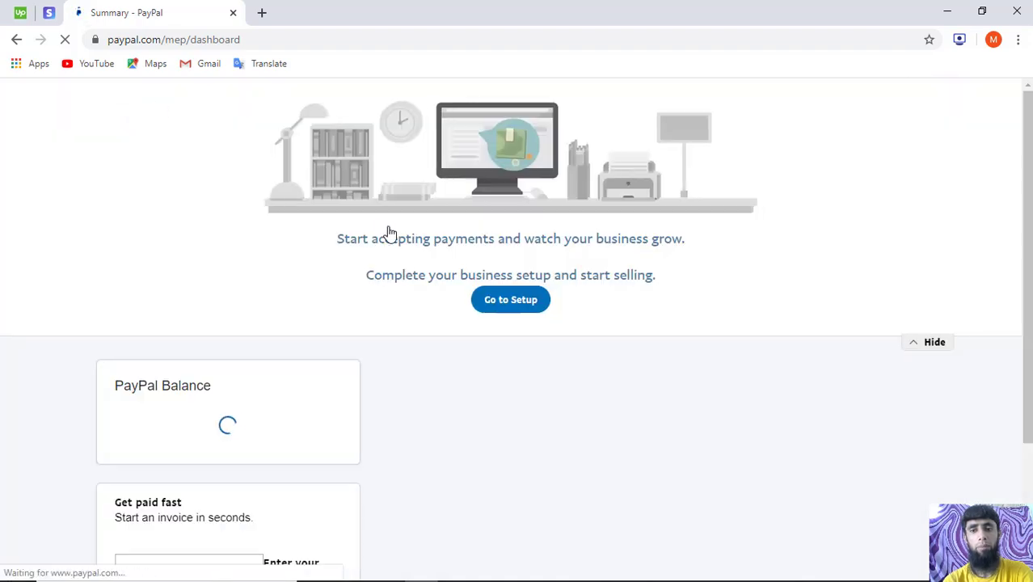
Collapse the dashboard's business setup banner so the ₹0.00 INR balance card sits on top
left_click(917, 342)
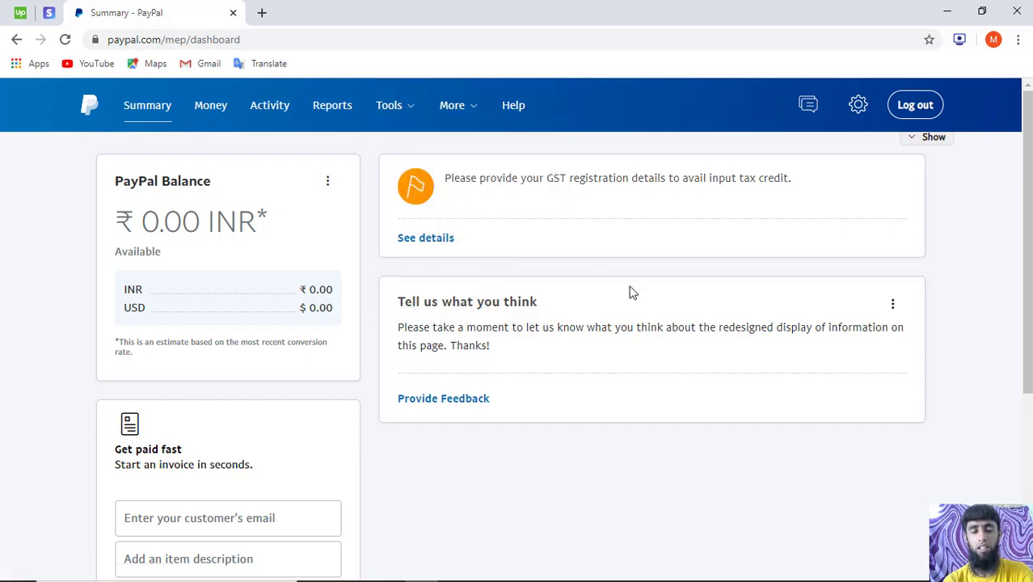
mouse_move(396, 107)
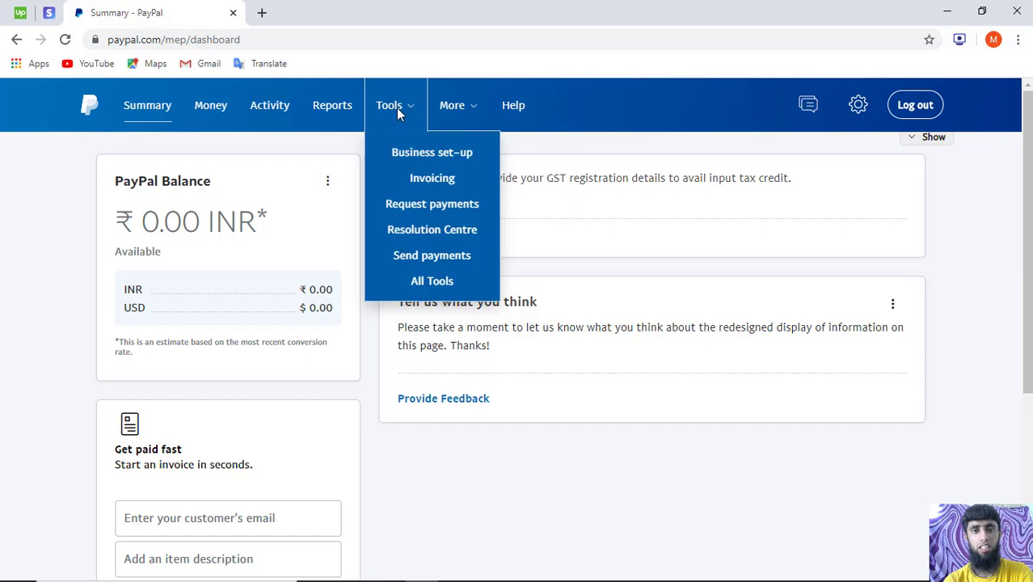